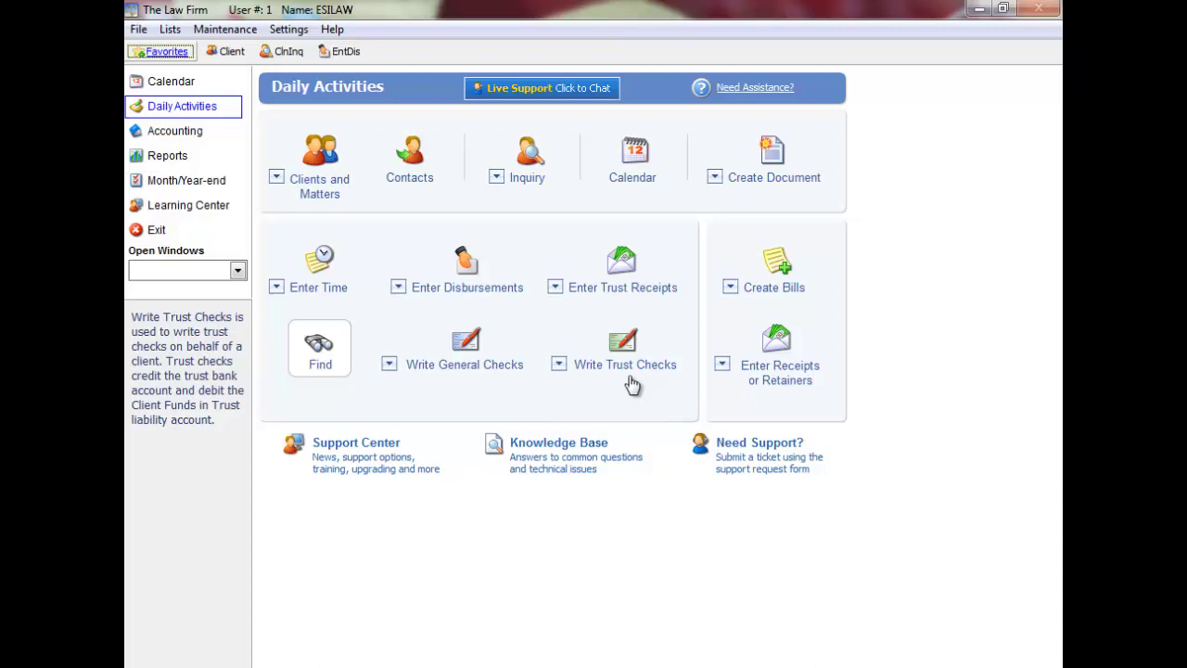
Step: Start a trust check from the Regular Trust - National Bank account for the Anderson Windows Corporate matter
{"action": "left_click", "coordinate": [628, 366]}
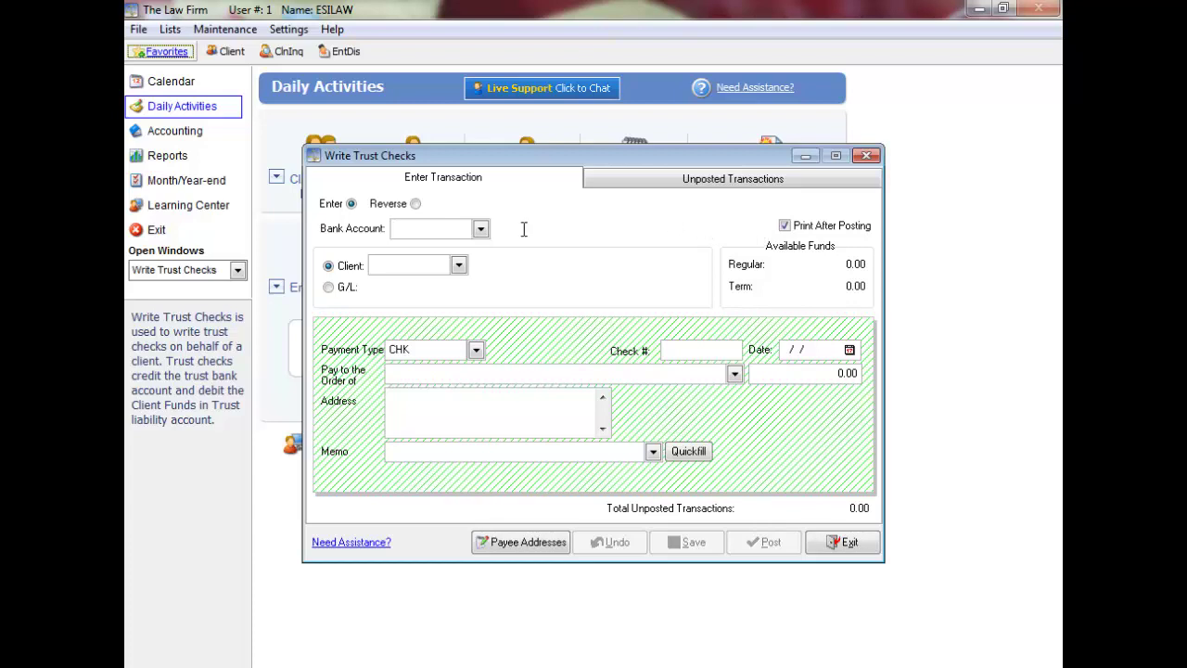
{"action": "key", "text": "Return"}
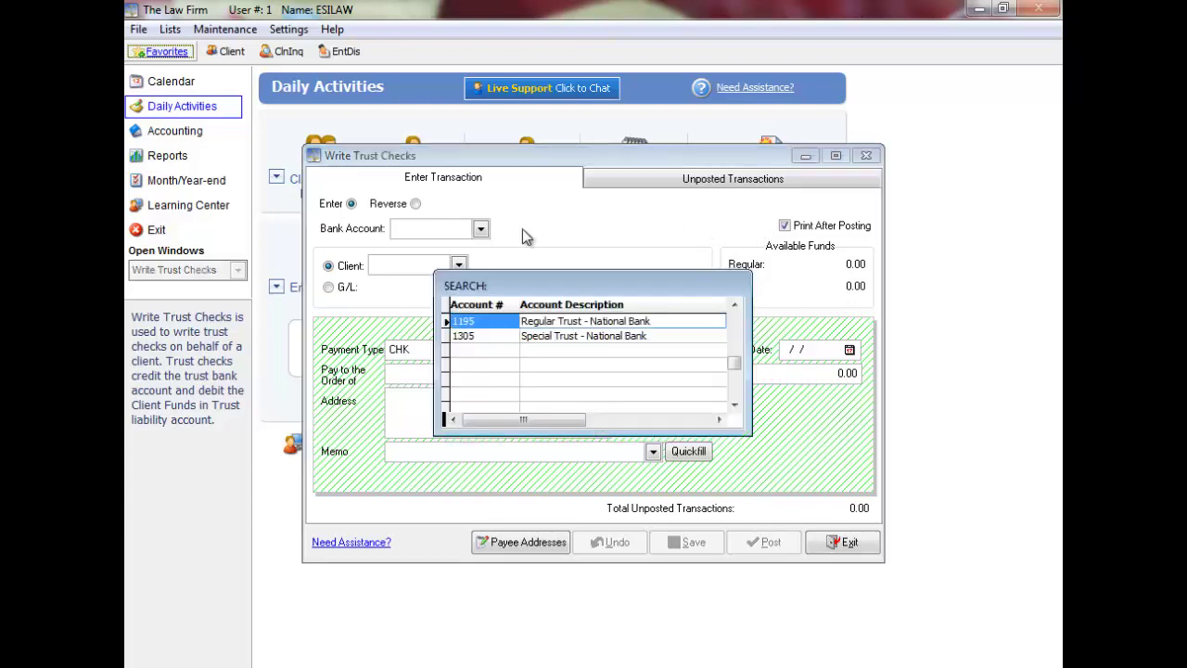
{"action": "key", "text": "Return"}
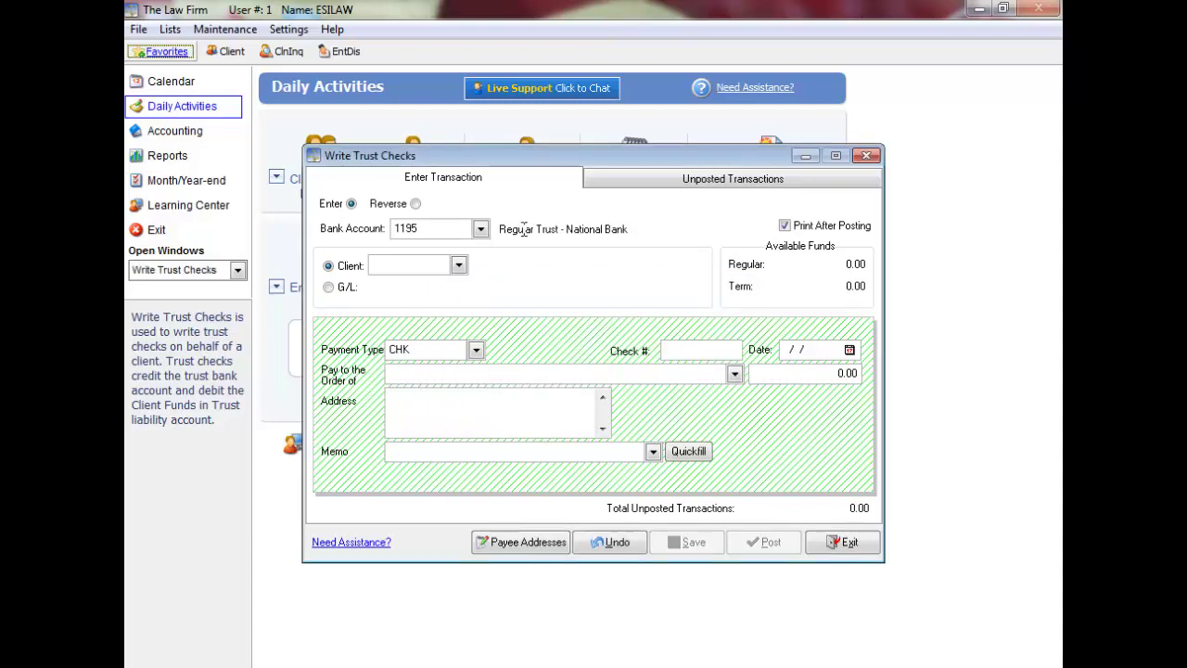
{"action": "key", "text": "Return"}
{"action": "key", "text": "Return"}
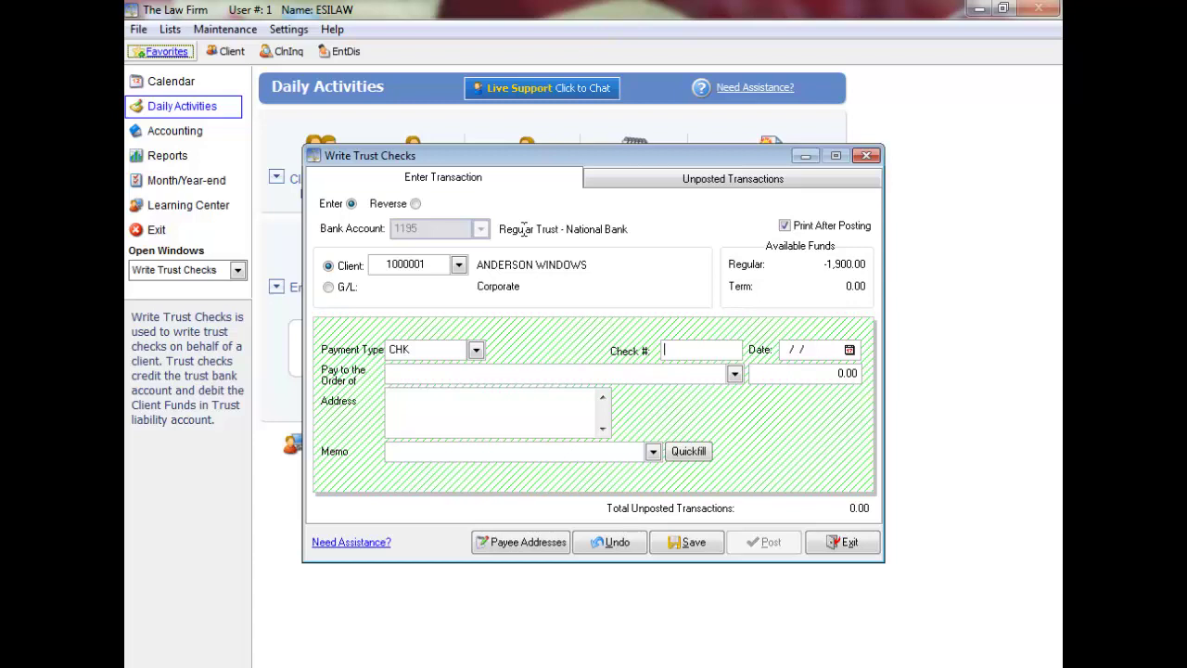
Step: Enter check number 6, dated 10/23/2012, payable to The Law Firm
{"action": "type", "text": "6"}
{"action": "key", "text": "Tab"}
{"action": "key", "text": "Tab"}
{"action": "type", "text": "th"}
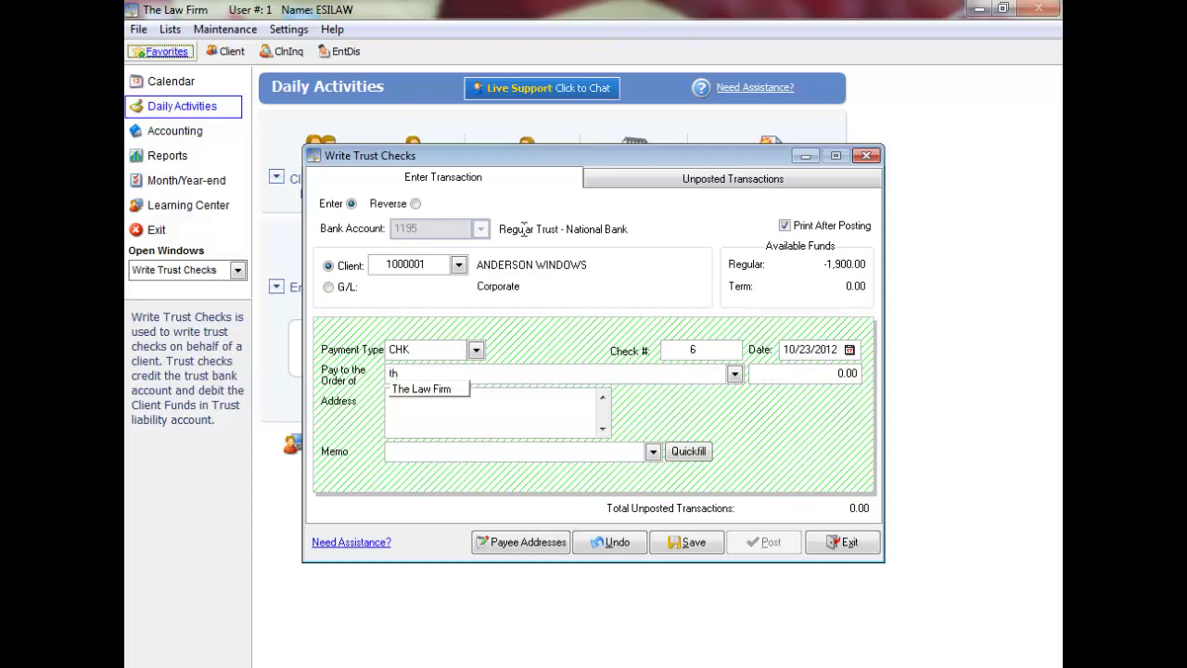
{"action": "key", "text": "Down"}
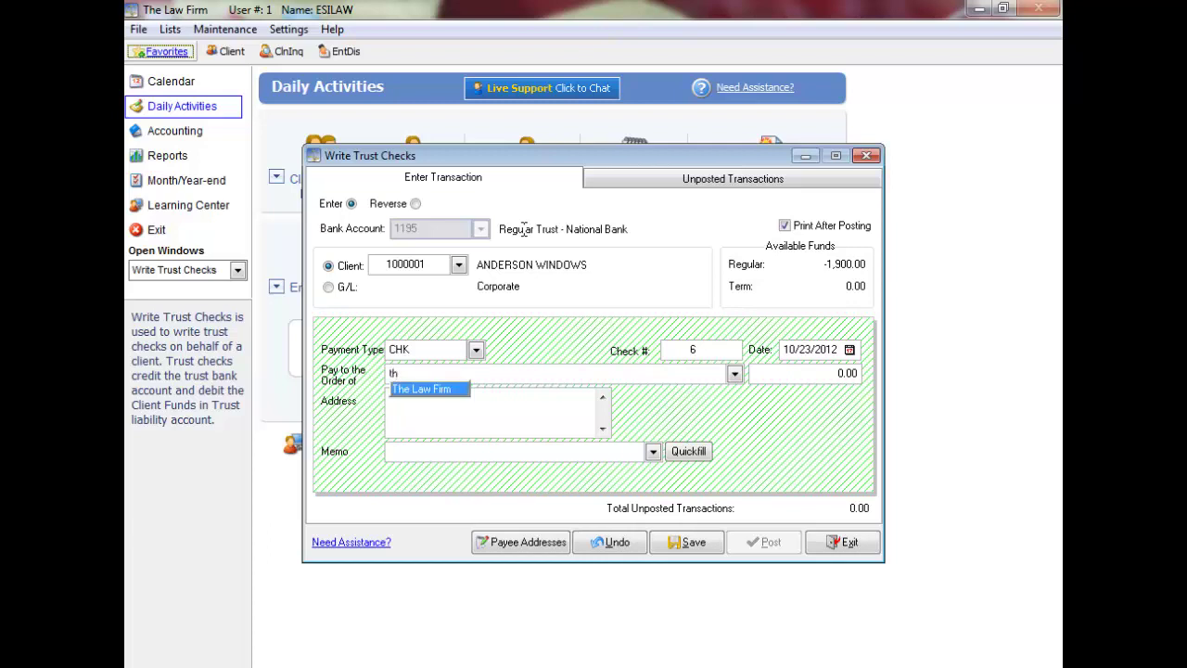
{"action": "key", "text": "Return"}
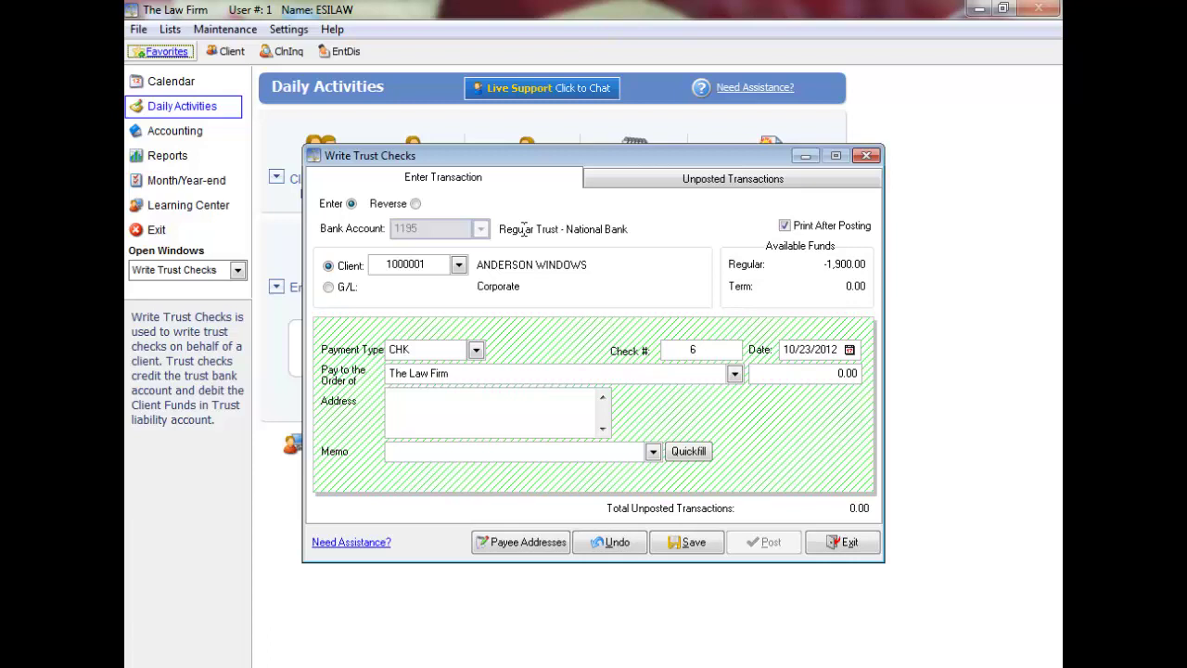
{"action": "key", "text": "Tab"}
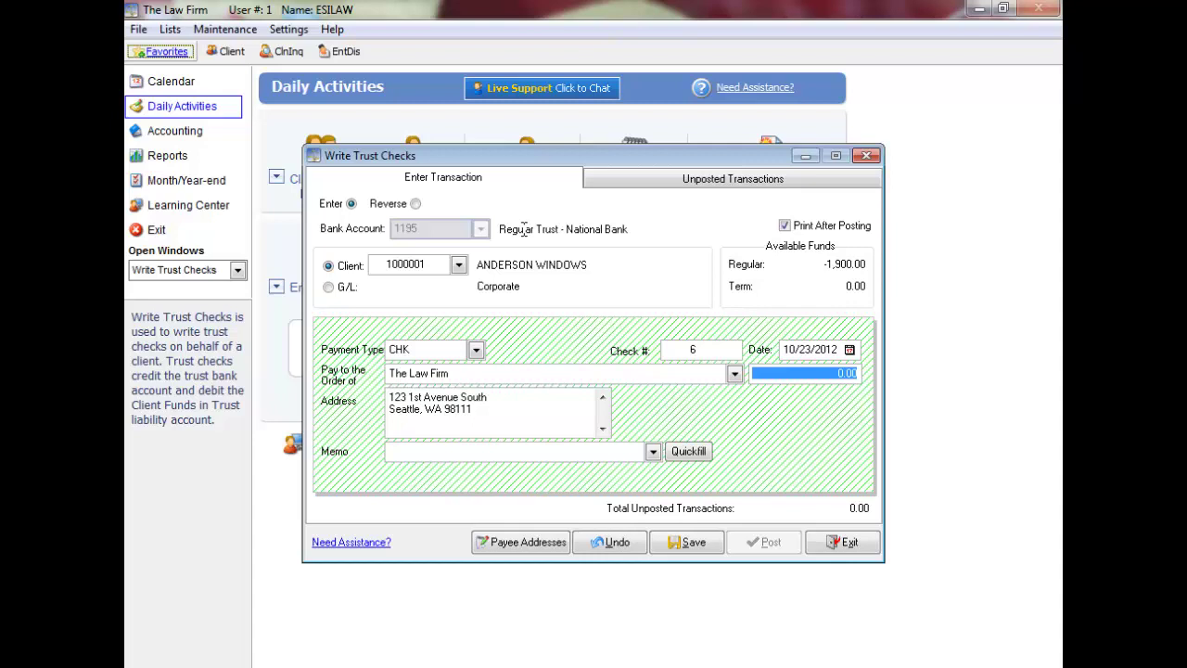
Step: Set the check amount to 100.00 with the memo Payment of Account, and save the transaction
{"action": "type", "text": "100"}
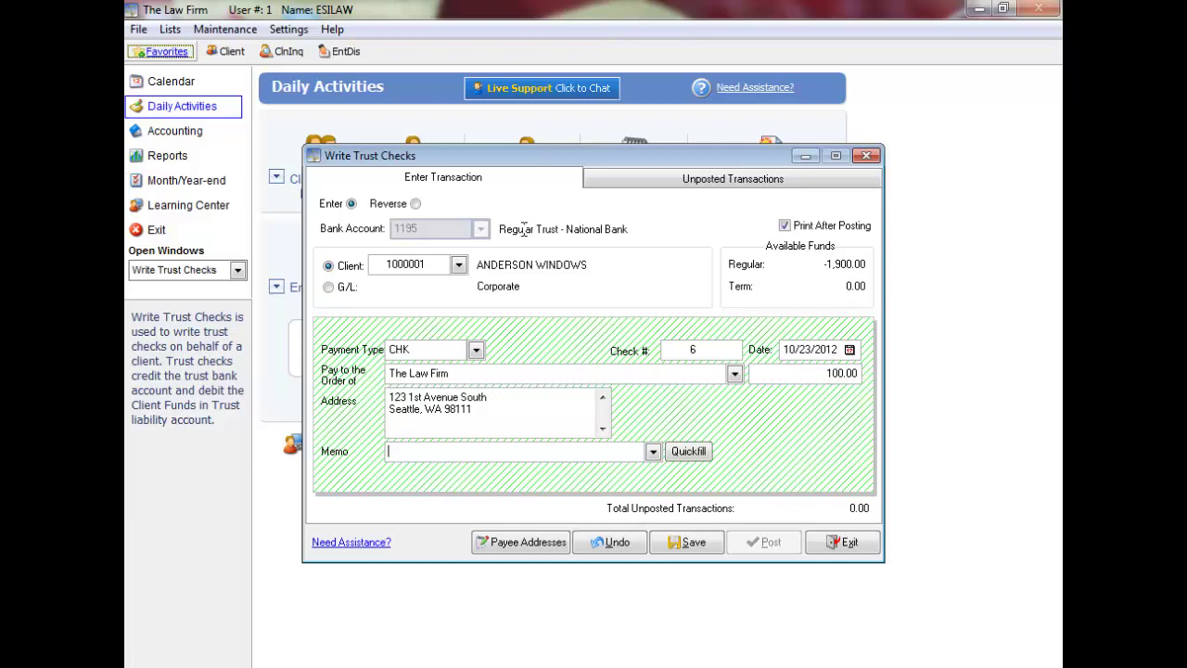
{"action": "type", "text": "pay"}
{"action": "key", "text": "Down"}
{"action": "key", "text": "Tab"}
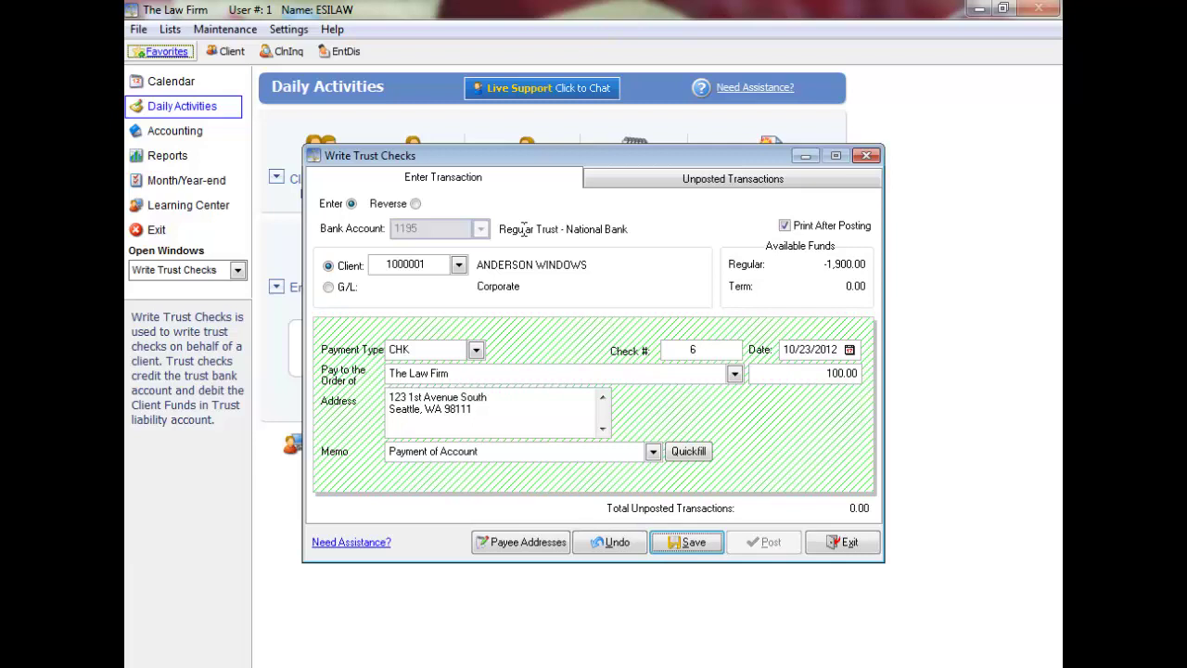
{"action": "left_click", "coordinate": [674, 543]}
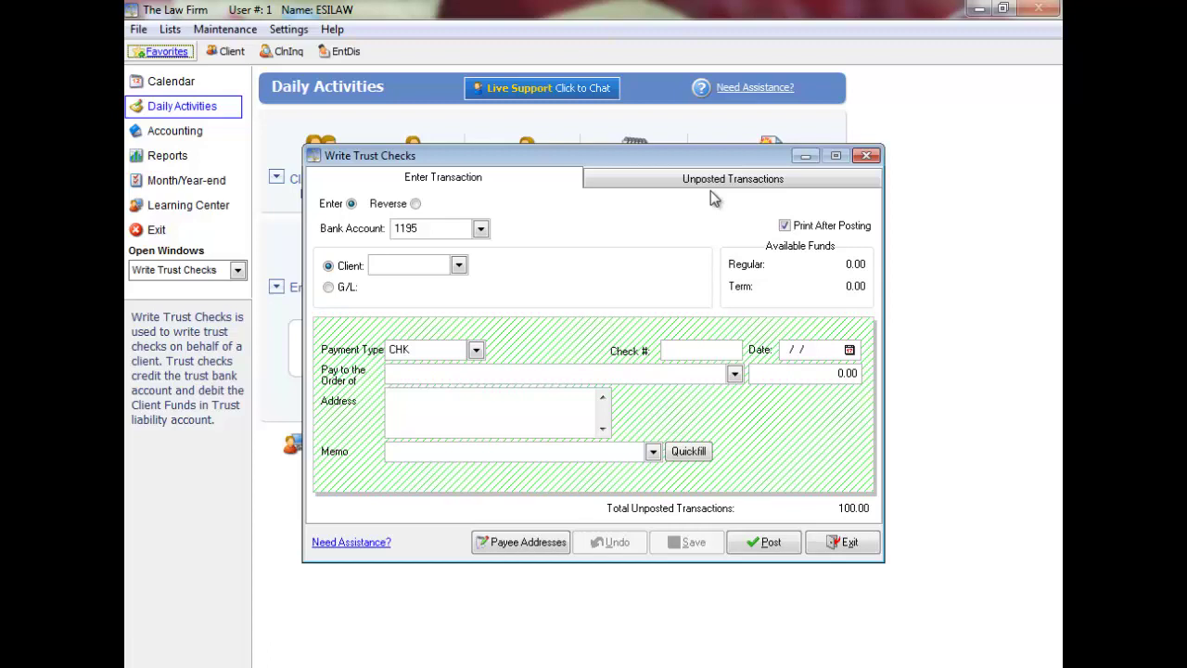
Step: Post the saved trust check and print check 6 on the HP Color LaserJet CP1510 Series PCL 6
{"action": "left_click", "coordinate": [769, 543]}
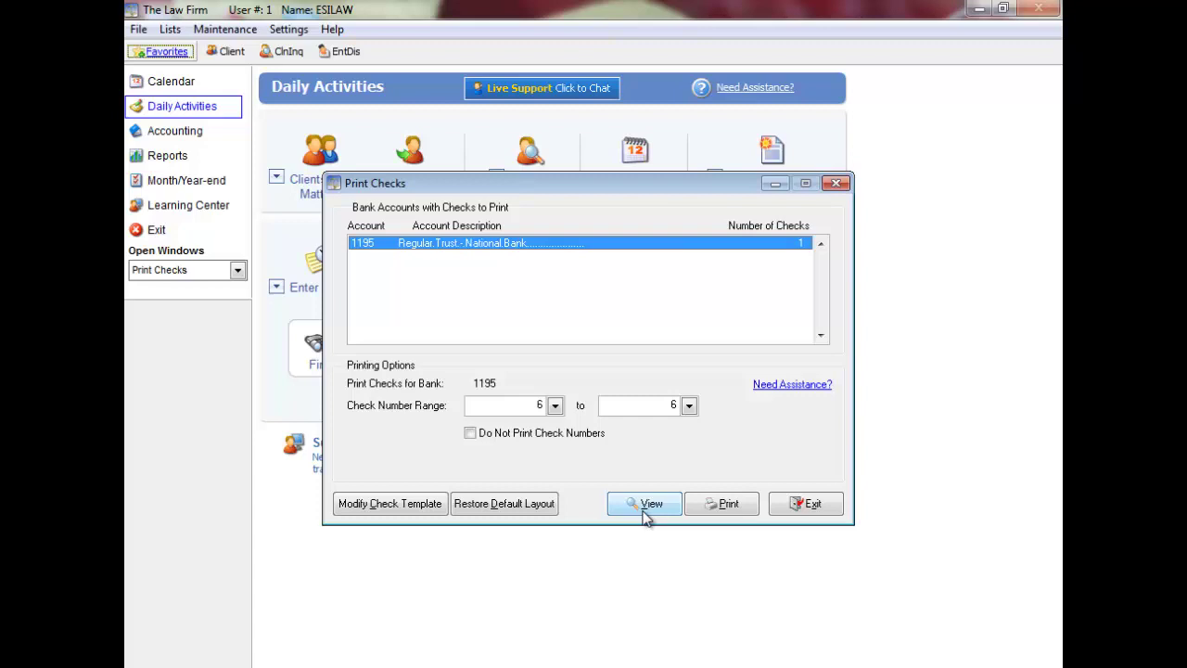
{"action": "left_click", "coordinate": [729, 504]}
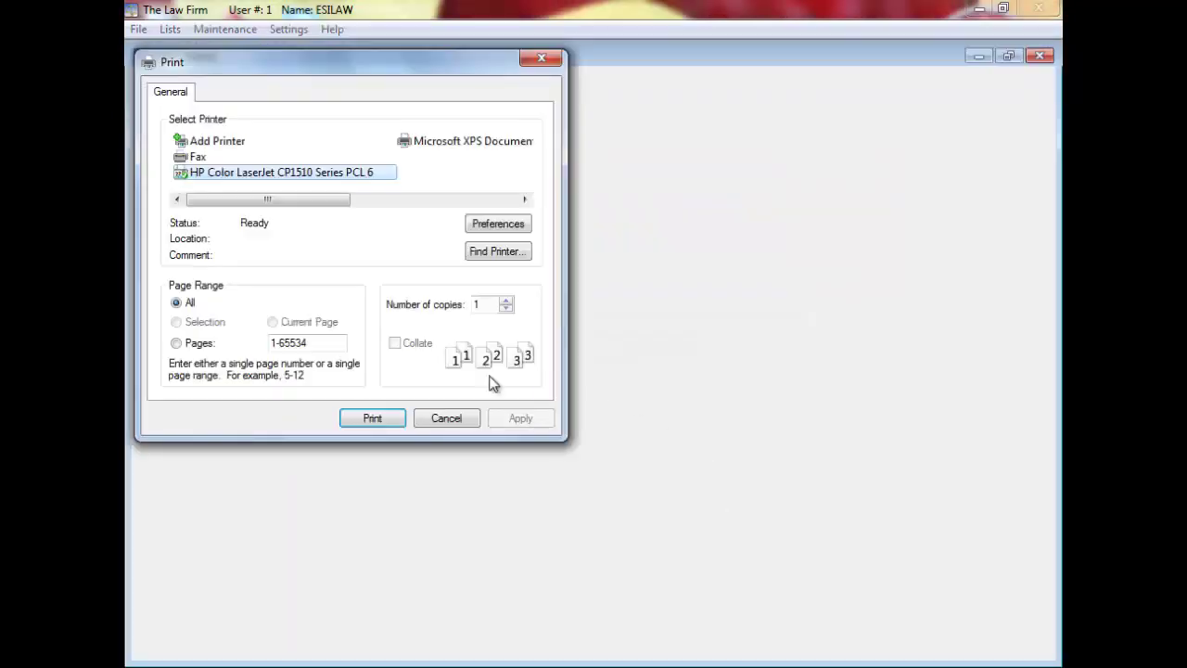
{"action": "left_click", "coordinate": [371, 418]}
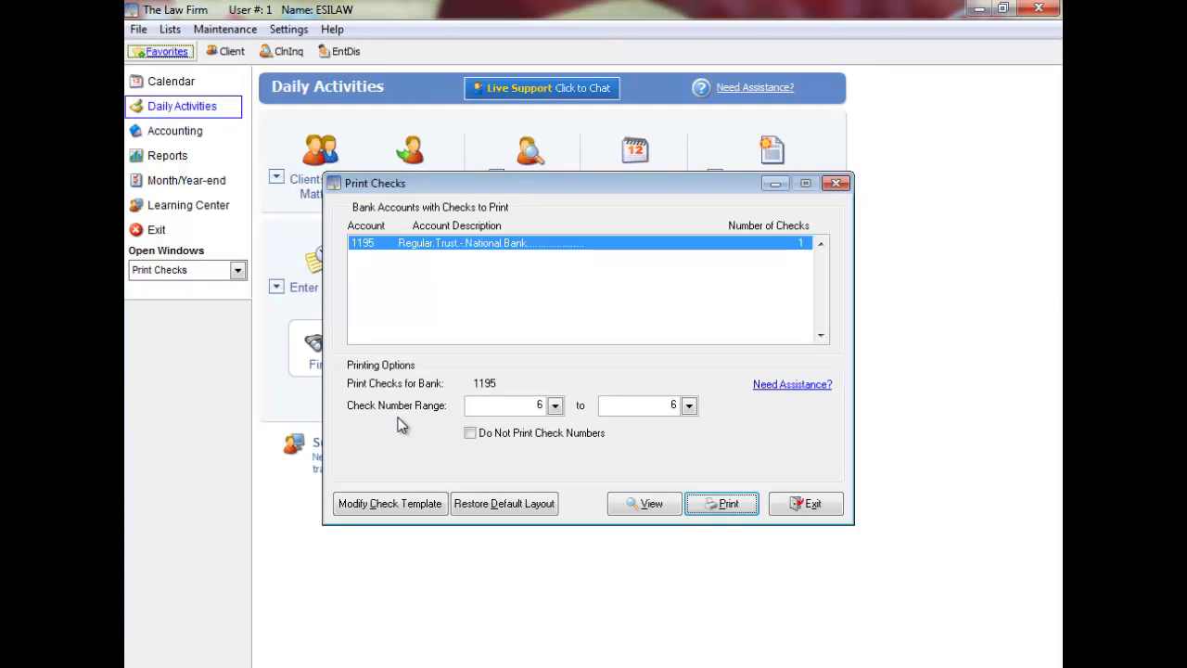
Step: Leave check printing and remove all checks for all banks from the print list
{"action": "left_click", "coordinate": [811, 510]}
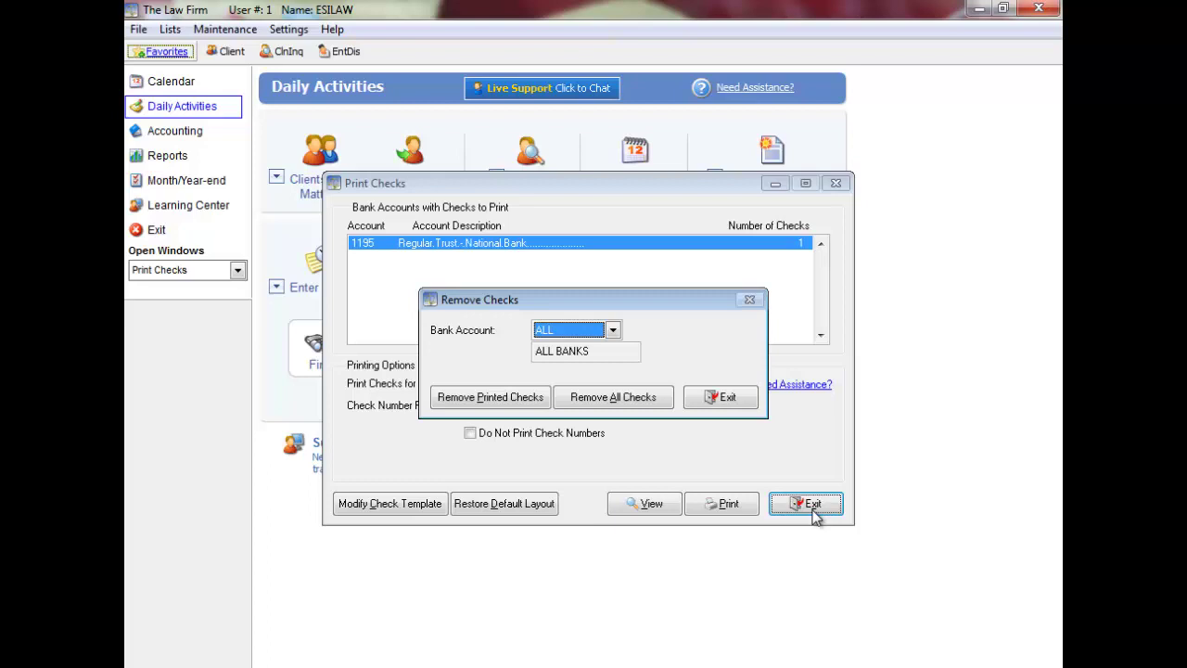
{"action": "left_click", "coordinate": [612, 331]}
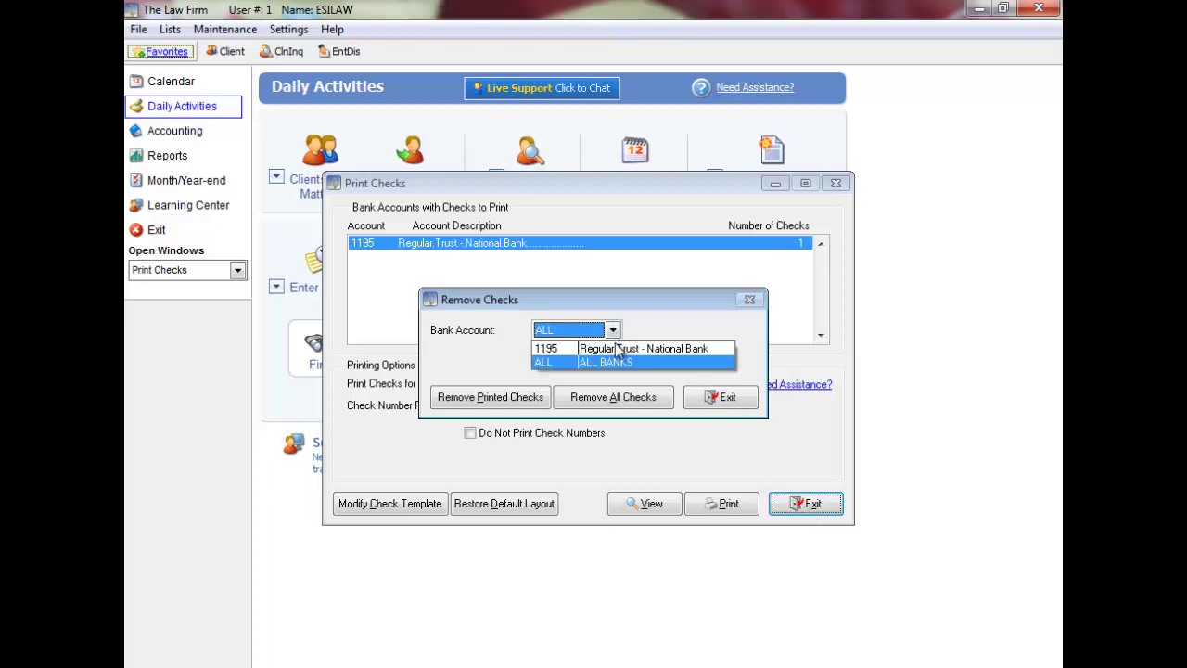
{"action": "left_click", "coordinate": [618, 350]}
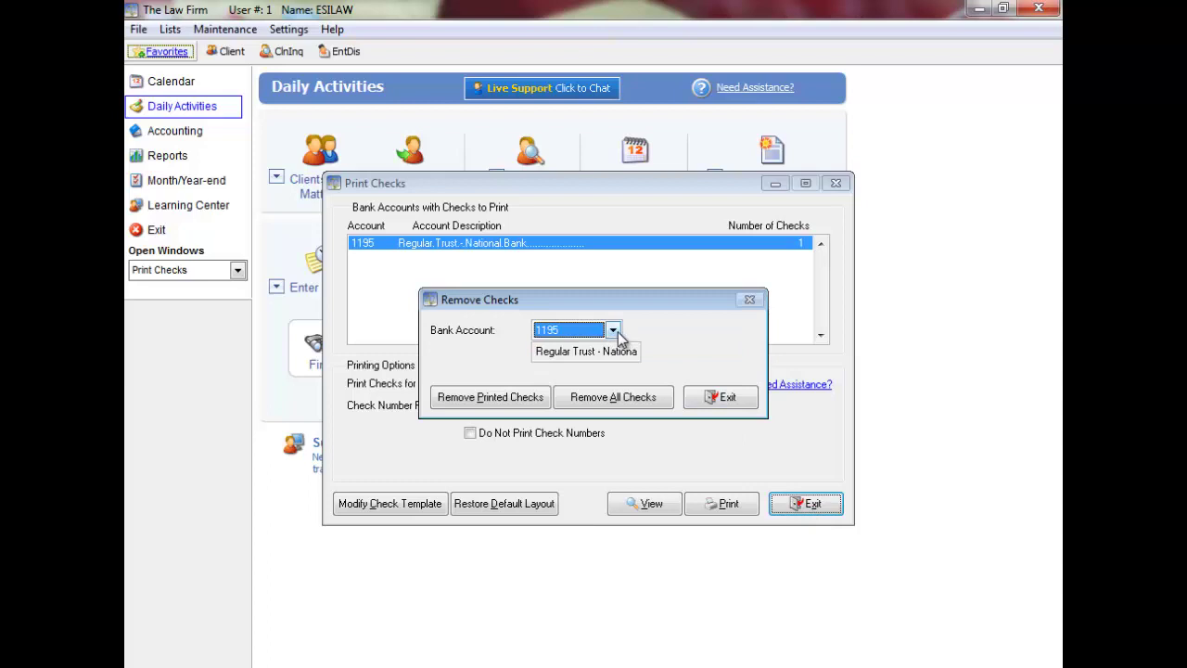
{"action": "left_click", "coordinate": [612, 330]}
{"action": "left_click", "coordinate": [618, 367]}
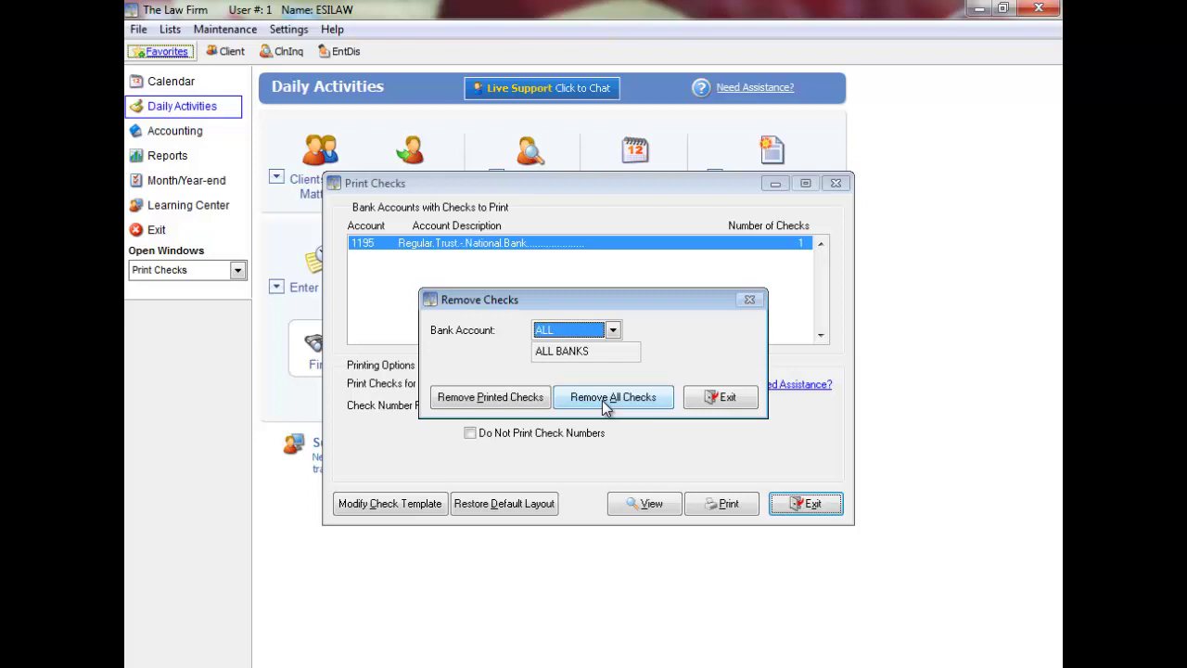
{"action": "left_click", "coordinate": [607, 399]}
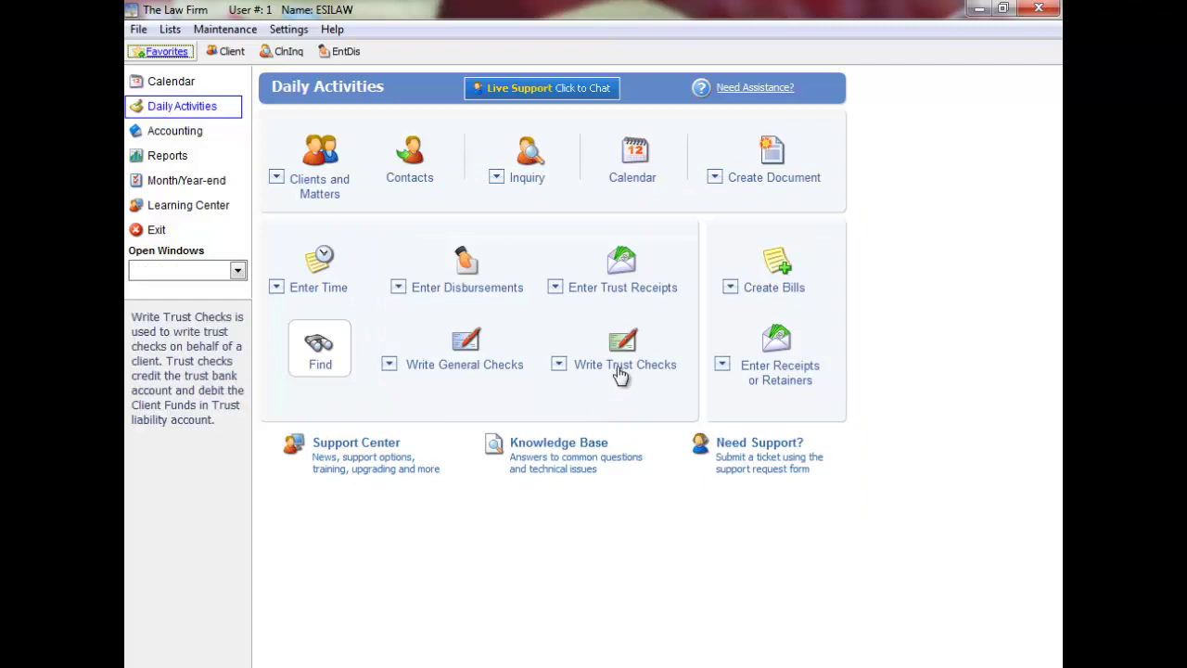
Step: Start a trust check reversal for the Regular Trust - National Bank account and the Anderson Windows Corporate matter
{"action": "left_click", "coordinate": [617, 365]}
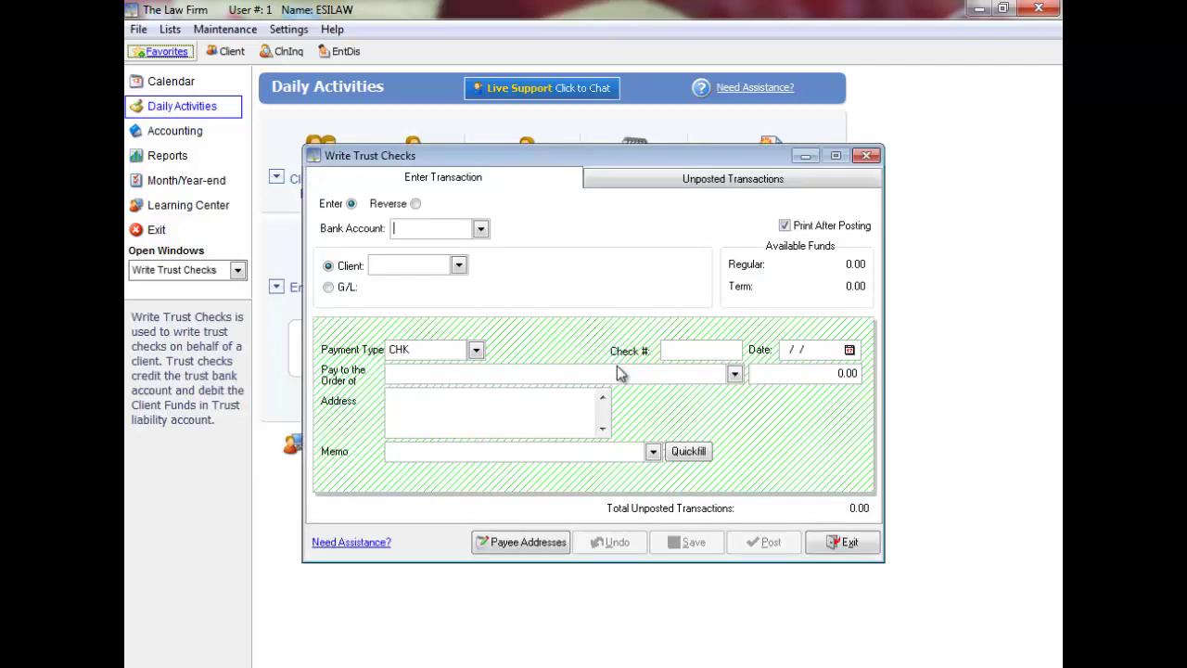
{"action": "left_click", "coordinate": [415, 205]}
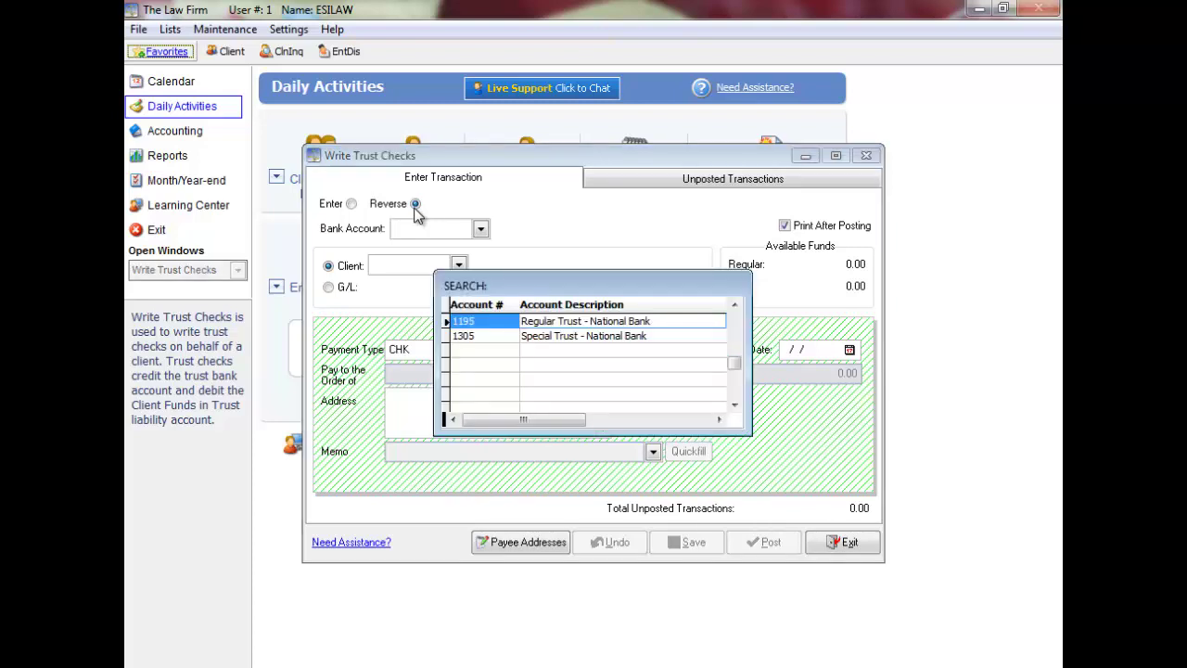
{"action": "key", "text": "Return"}
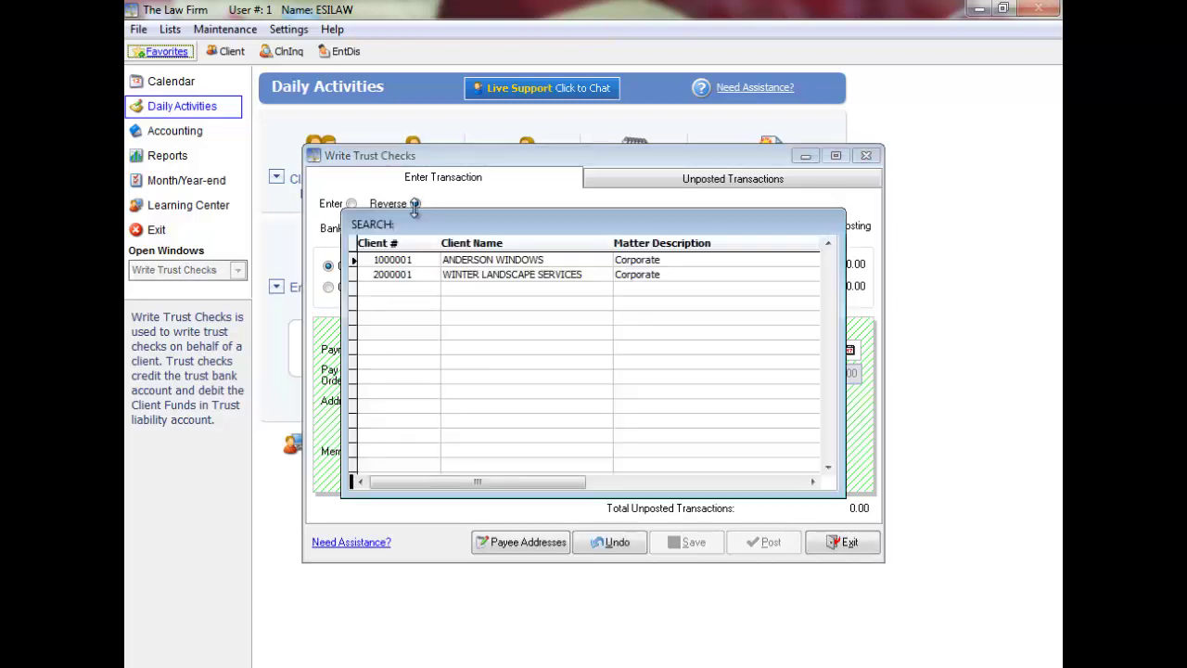
{"action": "key", "text": "Return"}
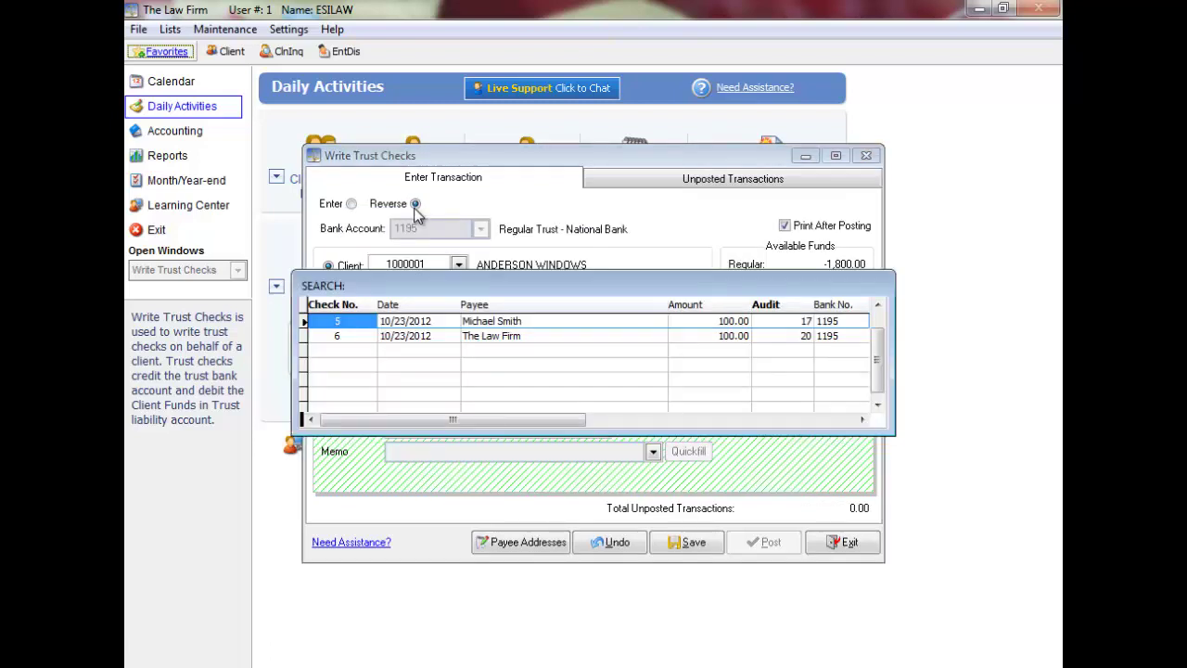
Step: Choose check 5 for reversal, date it 10/23/2012, and save the reversing transaction
{"action": "key", "text": "Return"}
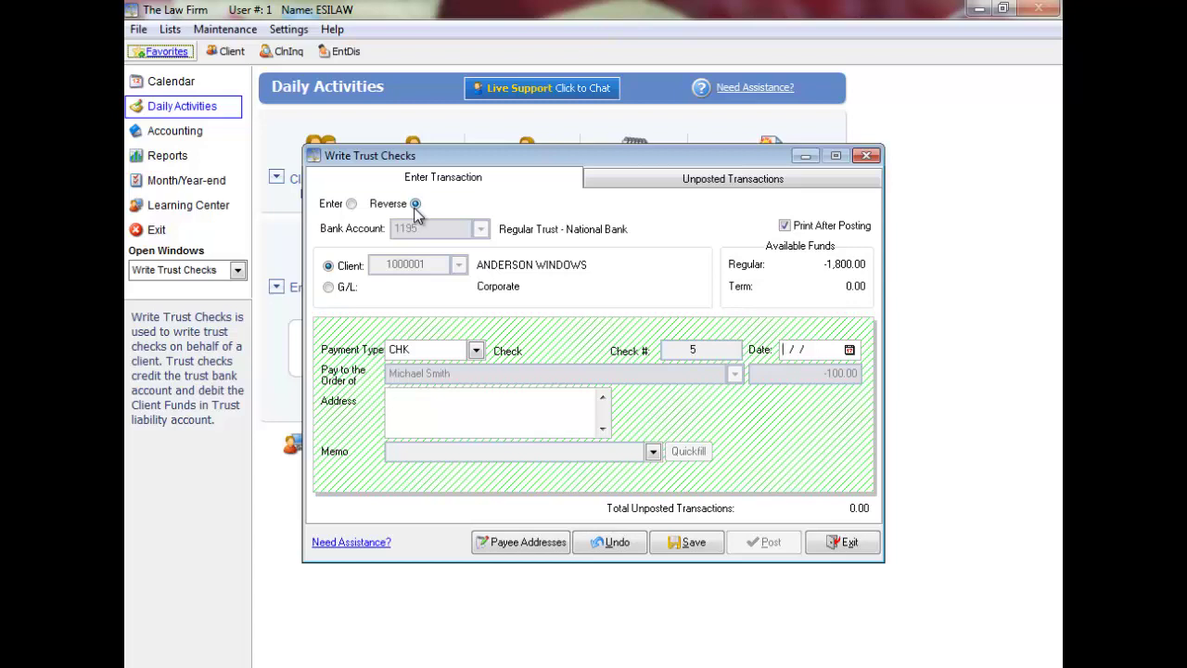
{"action": "key", "text": "Tab"}
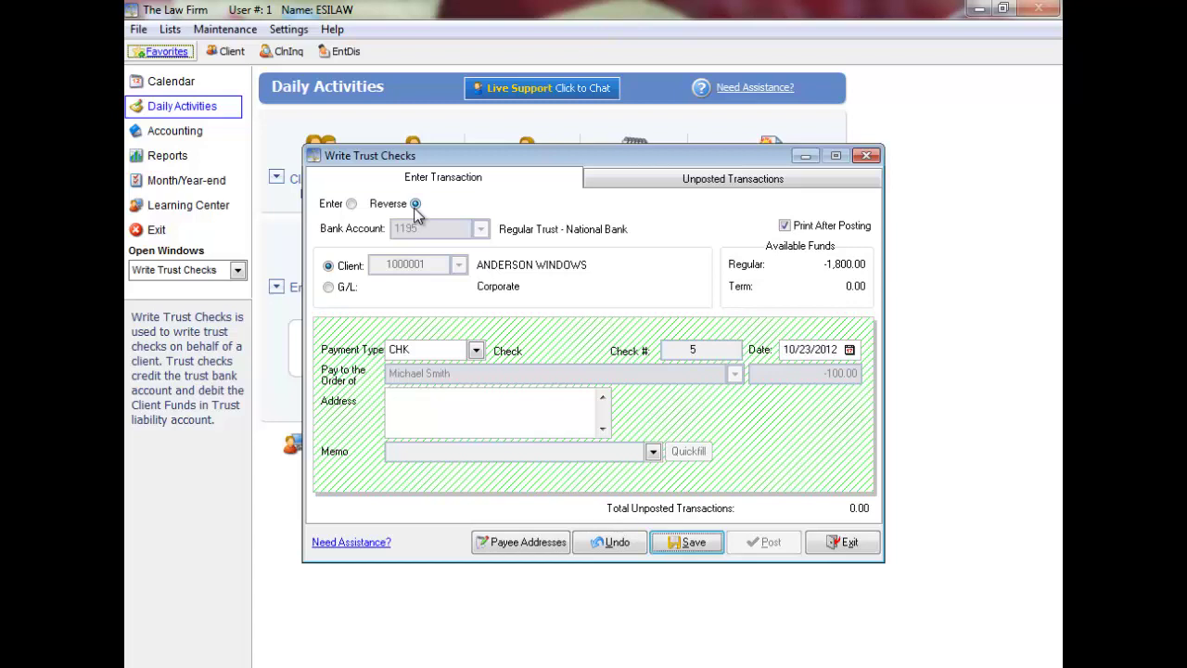
{"action": "left_click", "coordinate": [683, 545]}
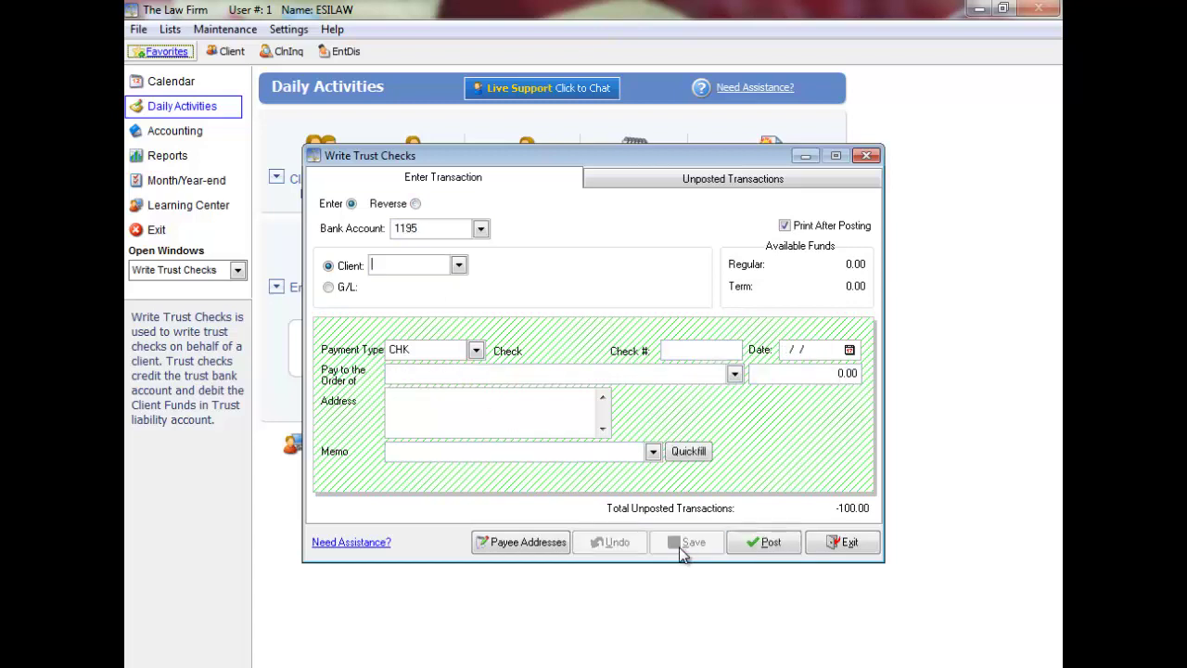